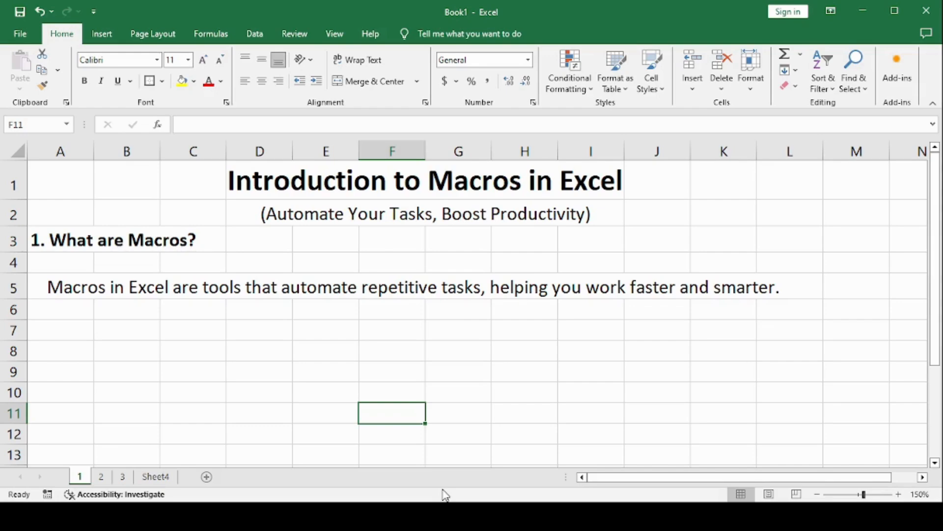
Go to sheet 2 and enable the Developer tab under Excel Options > Customize Ribbon
{"action": "left_click", "coordinate": [474, 343]}
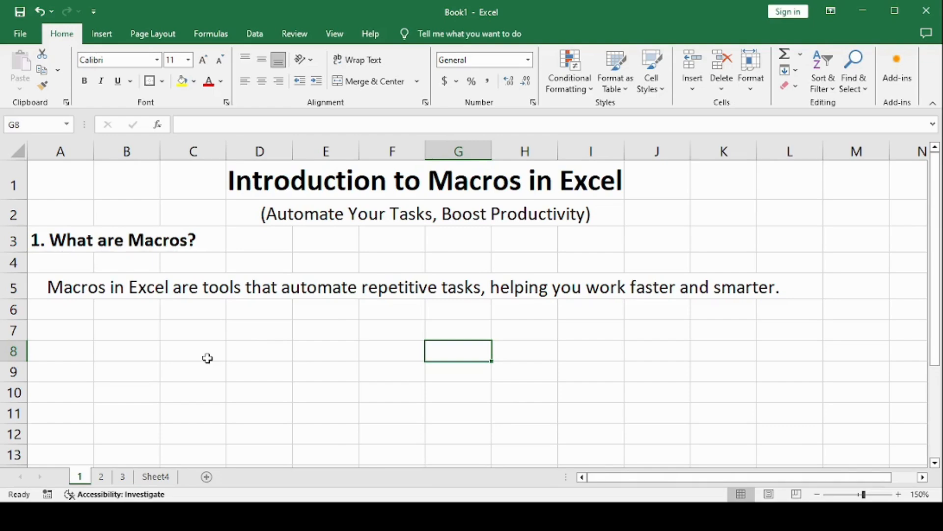
{"action": "left_click", "coordinate": [101, 481]}
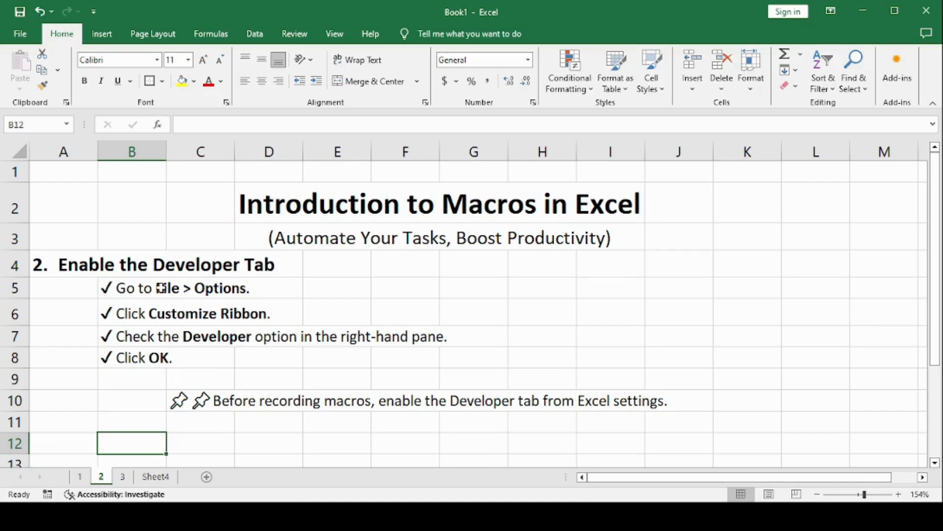
{"action": "left_click", "coordinate": [20, 35]}
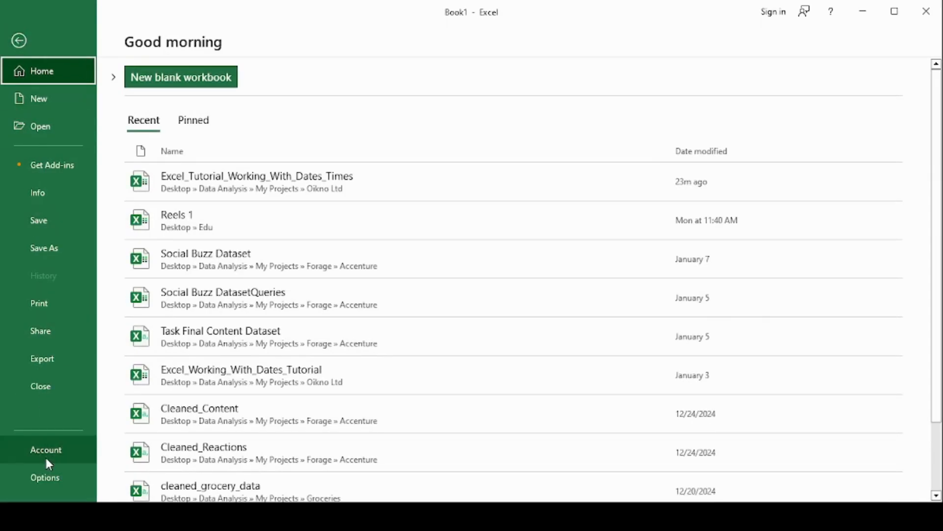
{"action": "left_click", "coordinate": [53, 471]}
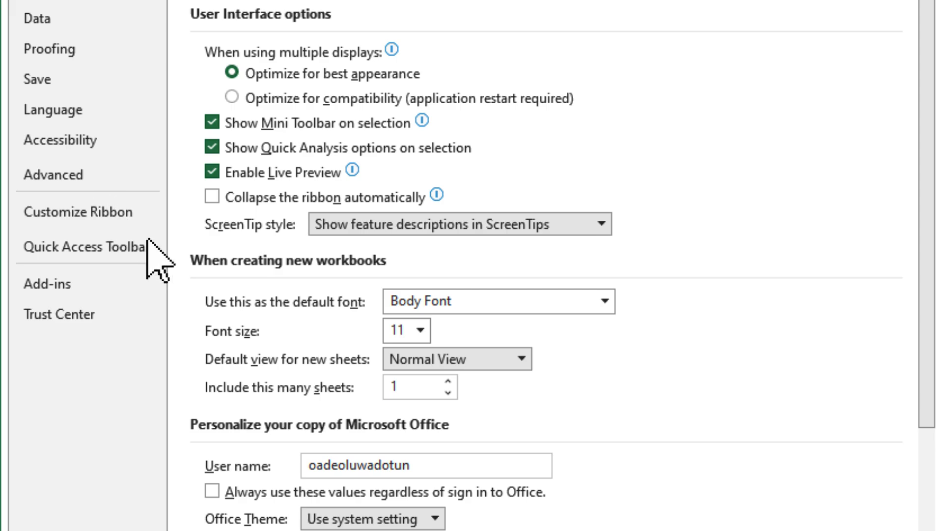
{"action": "left_click", "coordinate": [117, 213]}
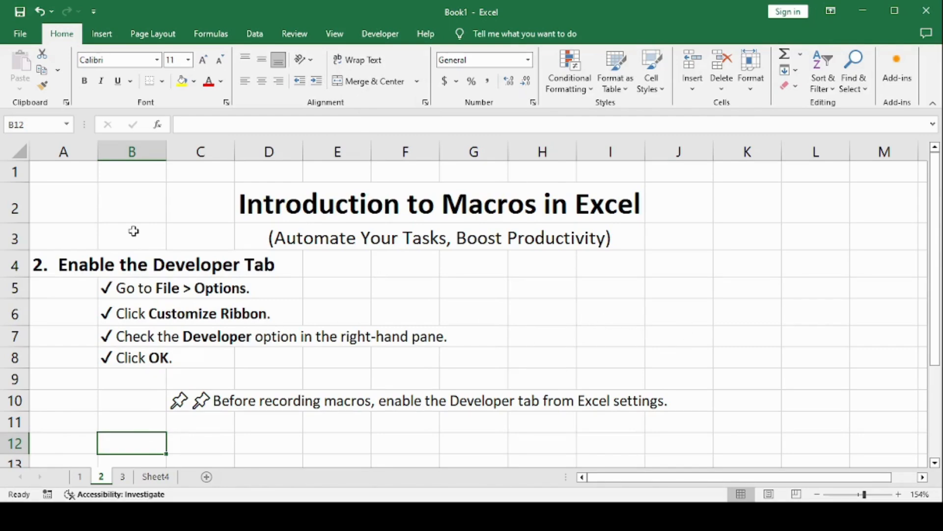
On sheet 3 with the employee table, select cell E6 and show the Developer tab
{"action": "left_click", "coordinate": [125, 483]}
{"action": "left_click", "coordinate": [331, 307]}
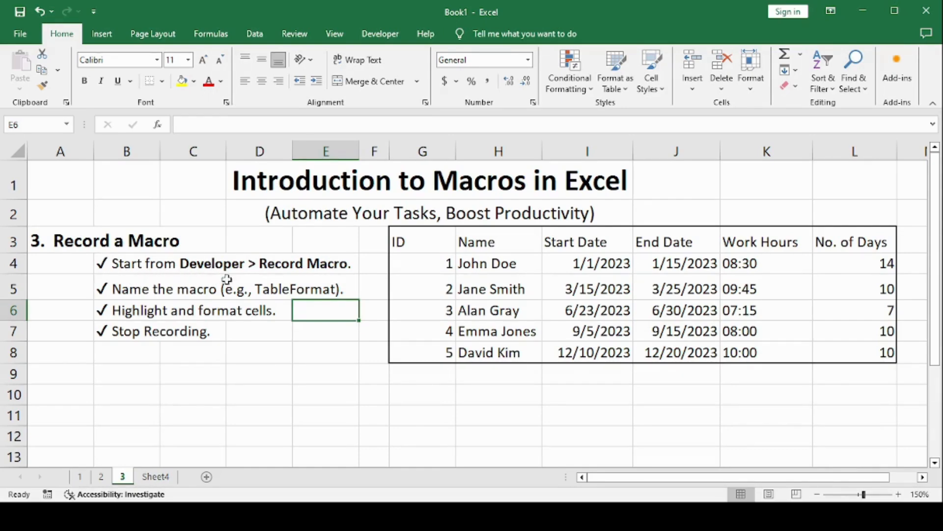
{"action": "left_click", "coordinate": [377, 35]}
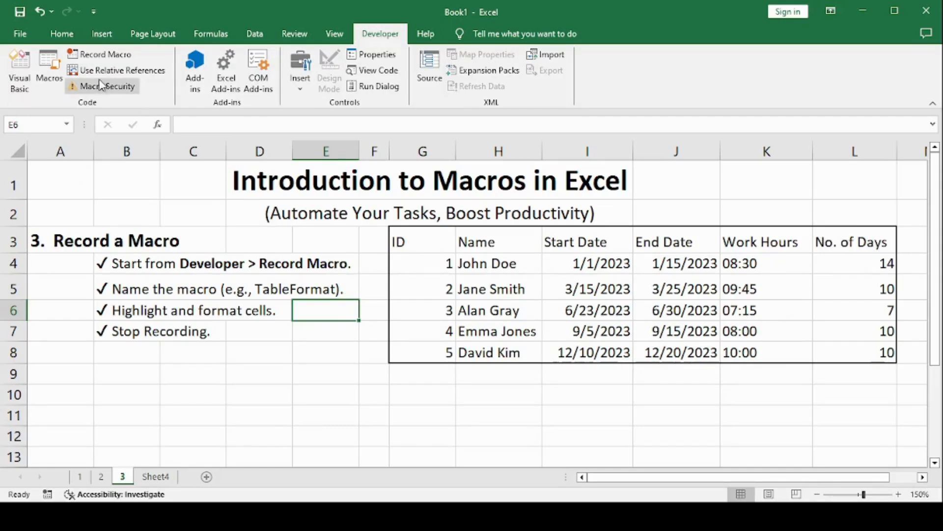
Start recording a macro named Tableformatting, stored in This Workbook
{"action": "left_click", "coordinate": [112, 59]}
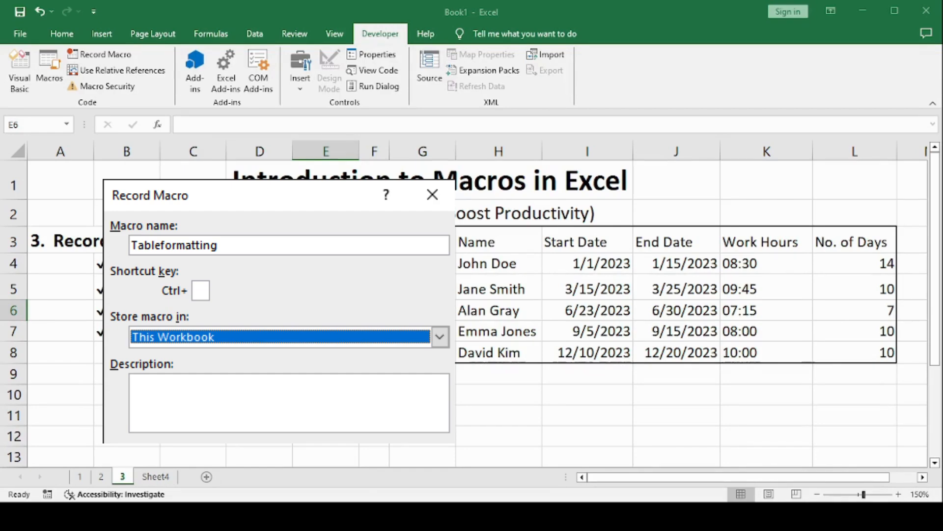
{"action": "key", "text": "Return"}
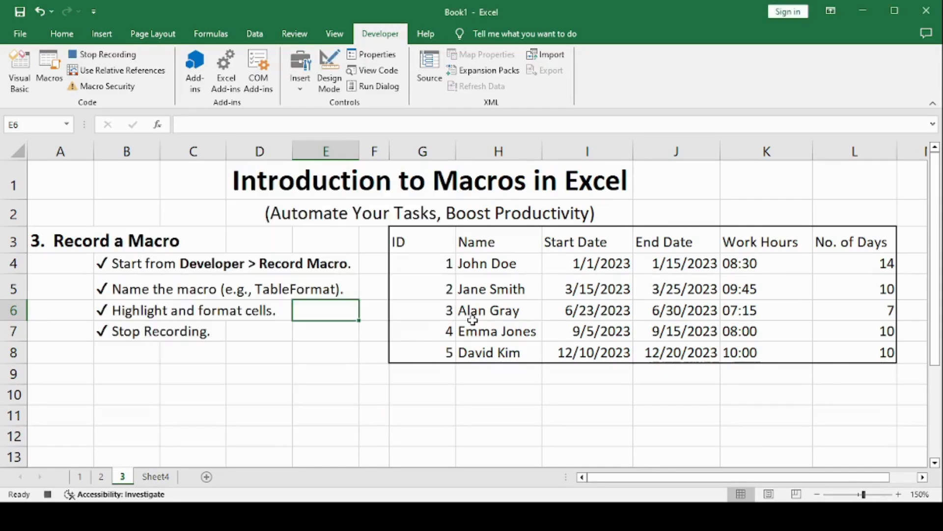
Make the header row G3:L3 bold and centered
{"action": "left_click_drag", "start_coordinate": [400, 242], "coordinate": [751, 241]}
{"action": "left_click_drag", "start_coordinate": [426, 241], "coordinate": [818, 243]}
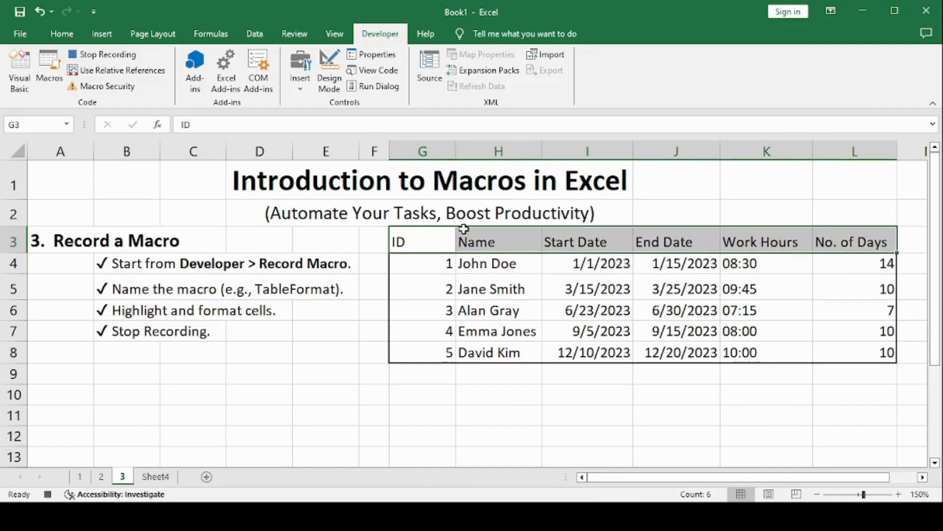
{"action": "left_click", "coordinate": [55, 30]}
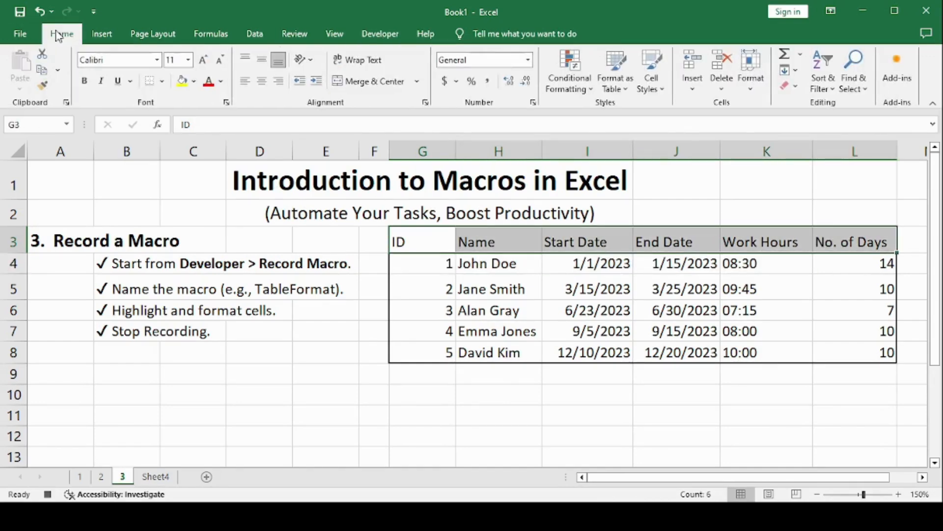
{"action": "left_click", "coordinate": [85, 81]}
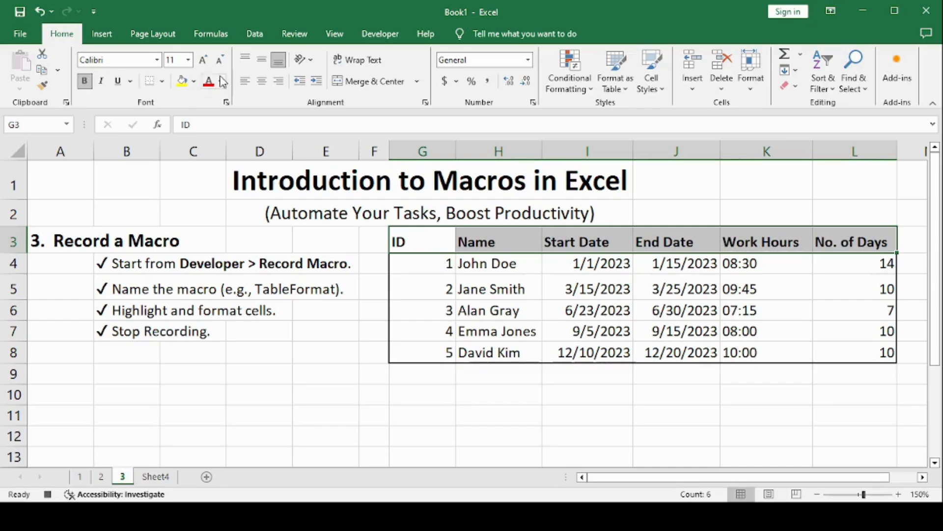
{"action": "left_click", "coordinate": [262, 83]}
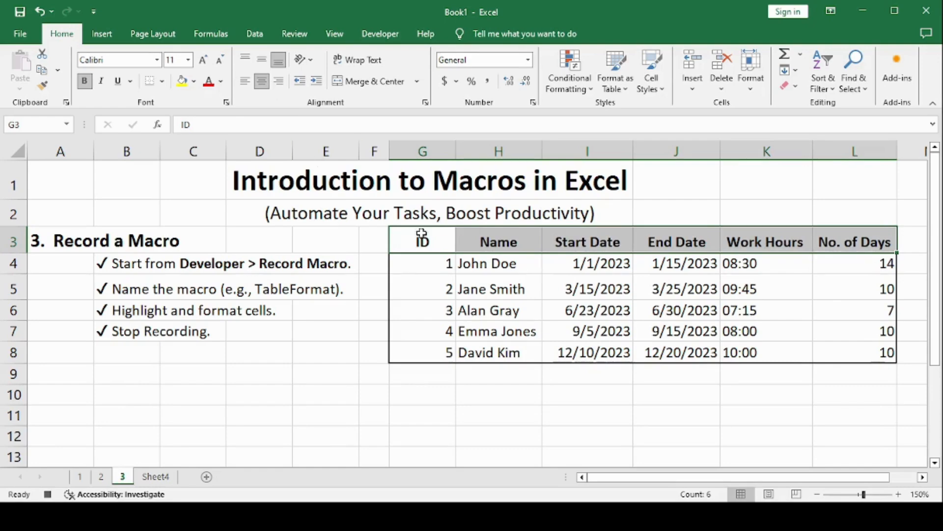
{"action": "left_click_drag", "start_coordinate": [433, 264], "coordinate": [441, 352]}
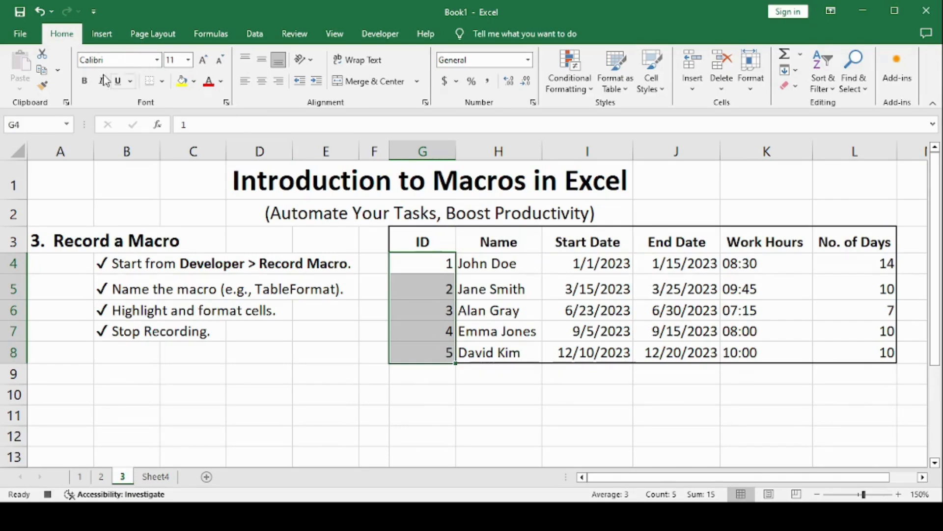
{"action": "left_click_drag", "start_coordinate": [442, 242], "coordinate": [818, 237]}
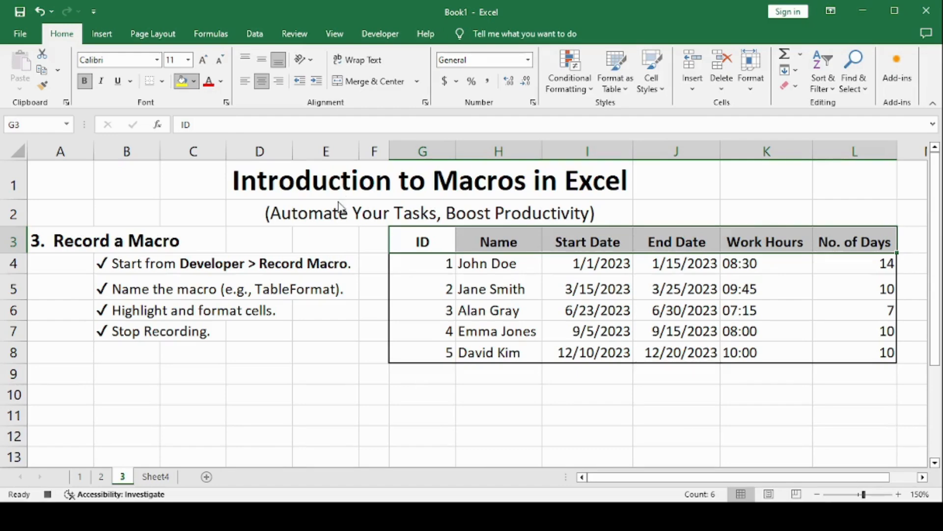
Fill the header light blue and centre the table values in G4:L8
{"action": "left_click", "coordinate": [433, 332]}
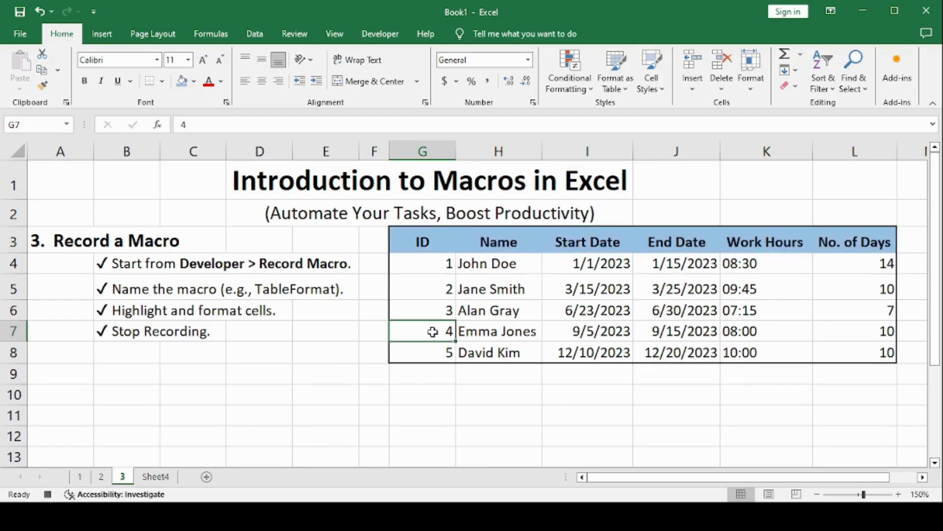
{"action": "left_click_drag", "start_coordinate": [430, 264], "coordinate": [434, 352]}
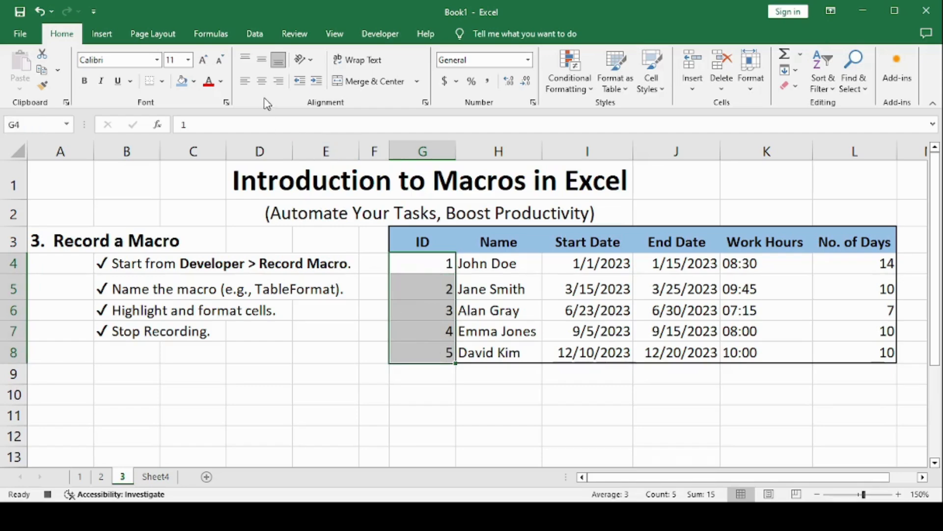
{"action": "left_click_drag", "start_coordinate": [426, 267], "coordinate": [829, 350]}
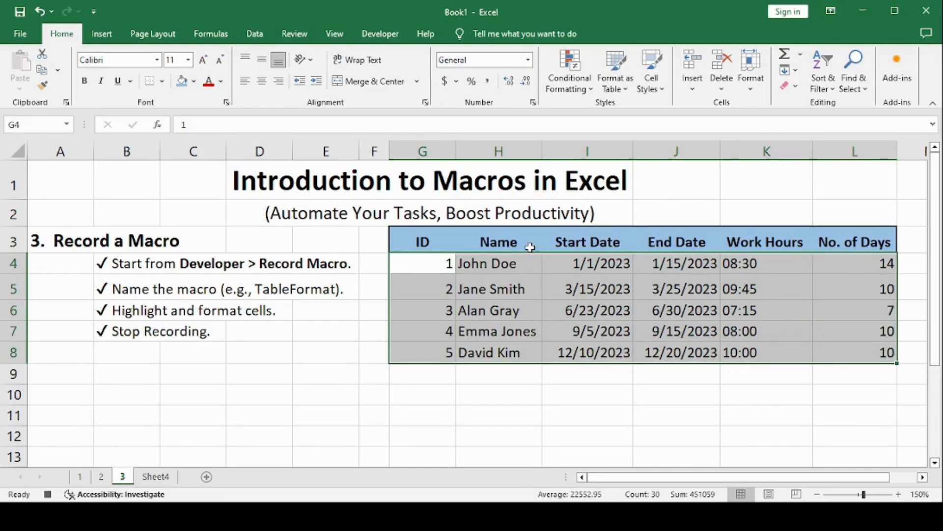
{"action": "left_click", "coordinate": [262, 82]}
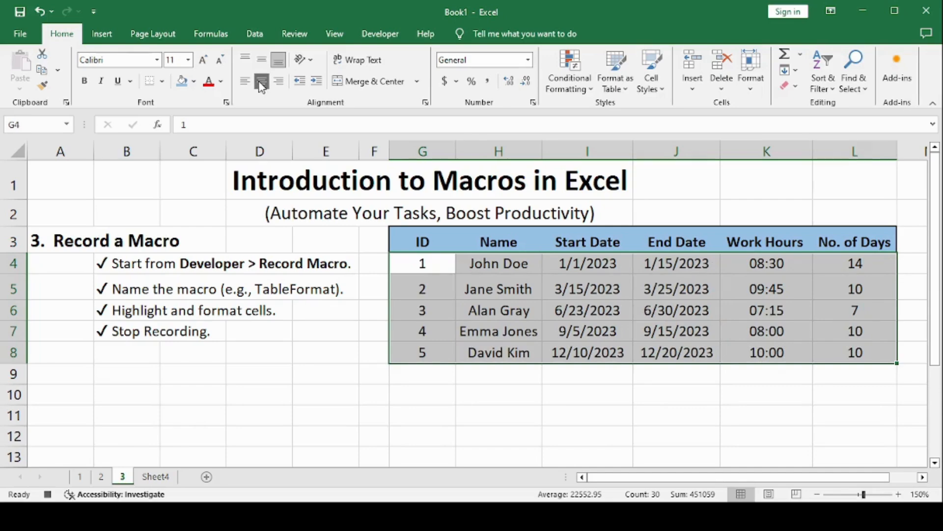
Make the employee names in H4:H8 bold
{"action": "left_click", "coordinate": [512, 281]}
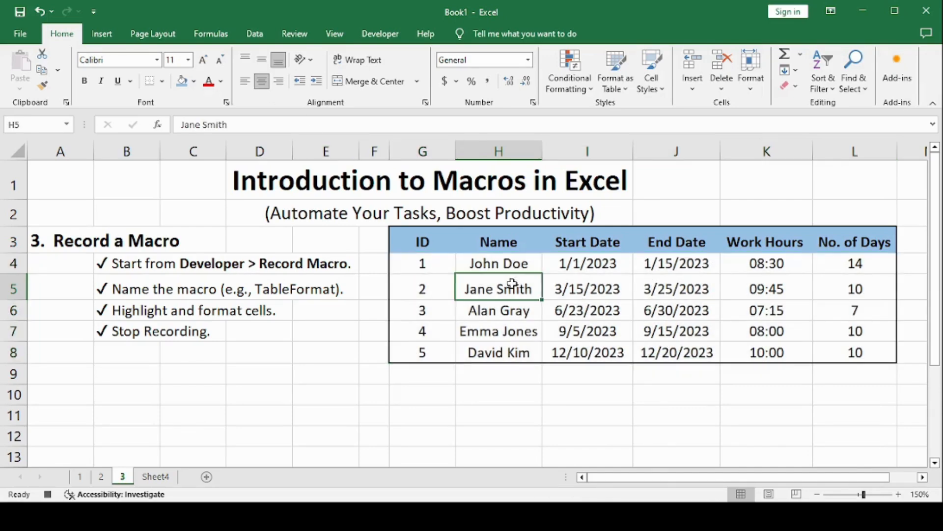
{"action": "left_click", "coordinate": [488, 317]}
{"action": "left_click_drag", "start_coordinate": [460, 266], "coordinate": [499, 352]}
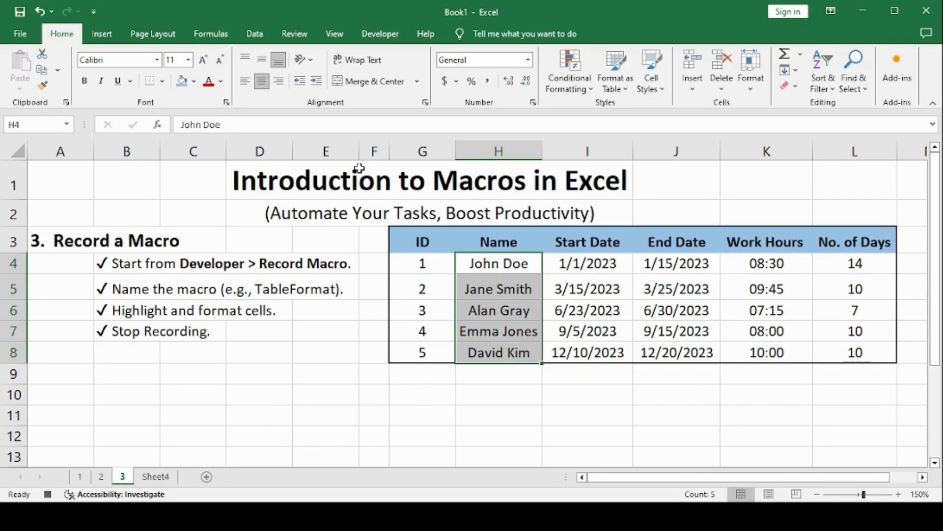
{"action": "left_click", "coordinate": [87, 84]}
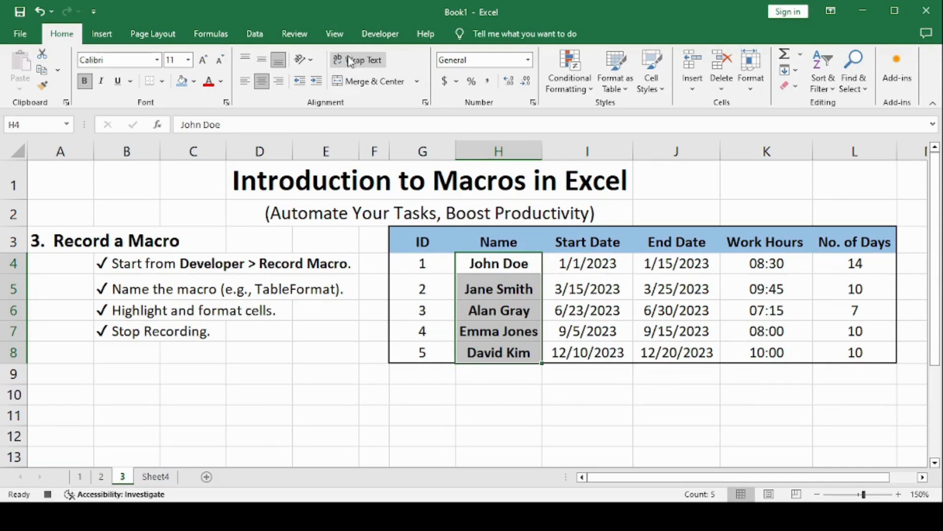
Stop the macro recording from the Developer tab
{"action": "left_click", "coordinate": [370, 34]}
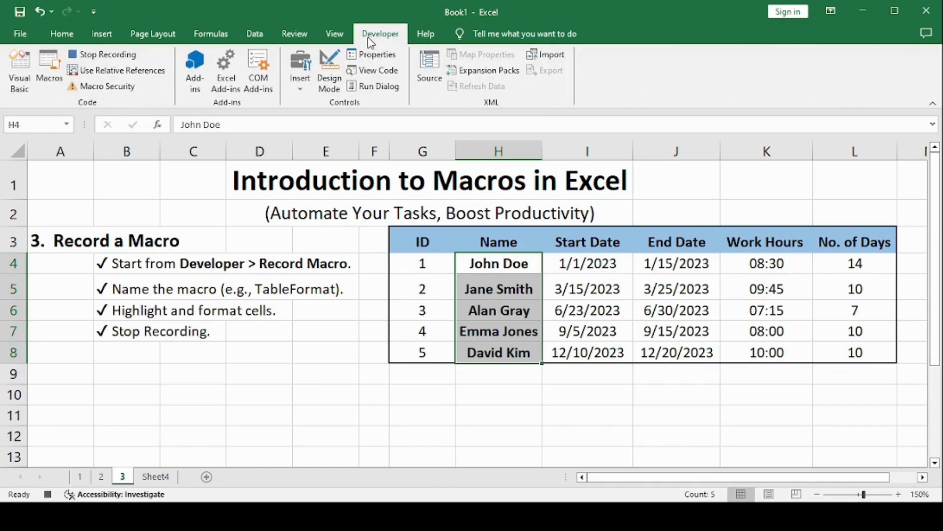
{"action": "left_click", "coordinate": [494, 285]}
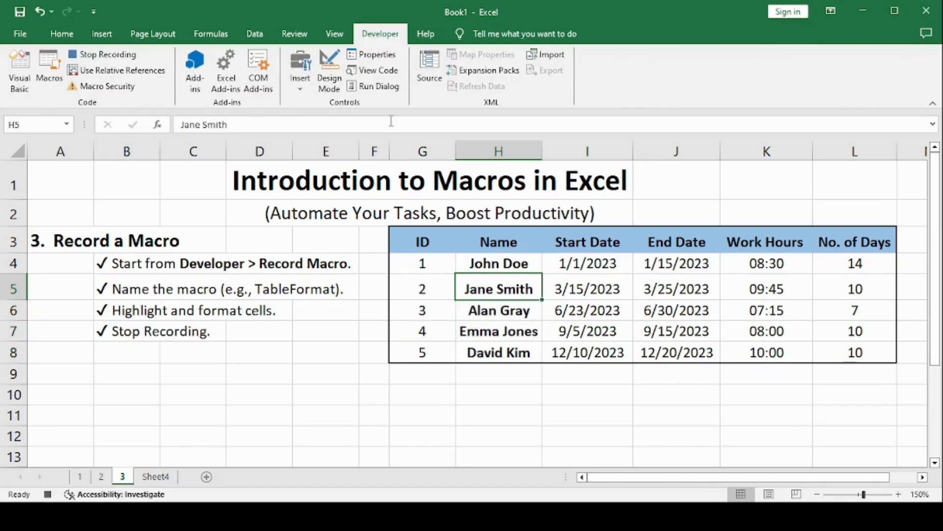
{"action": "left_click", "coordinate": [100, 65]}
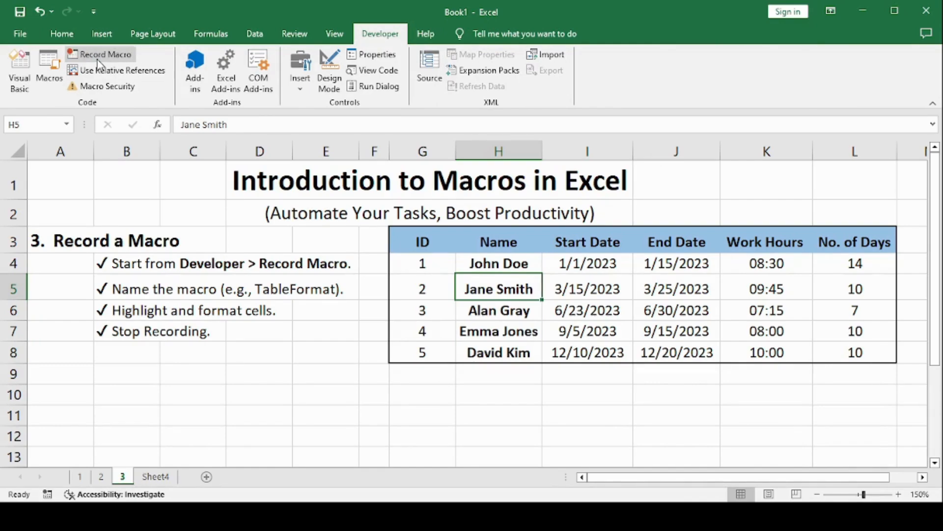
Select the employee table and clear its formatting back to plain cells
{"action": "left_click_drag", "start_coordinate": [423, 241], "coordinate": [587, 285]}
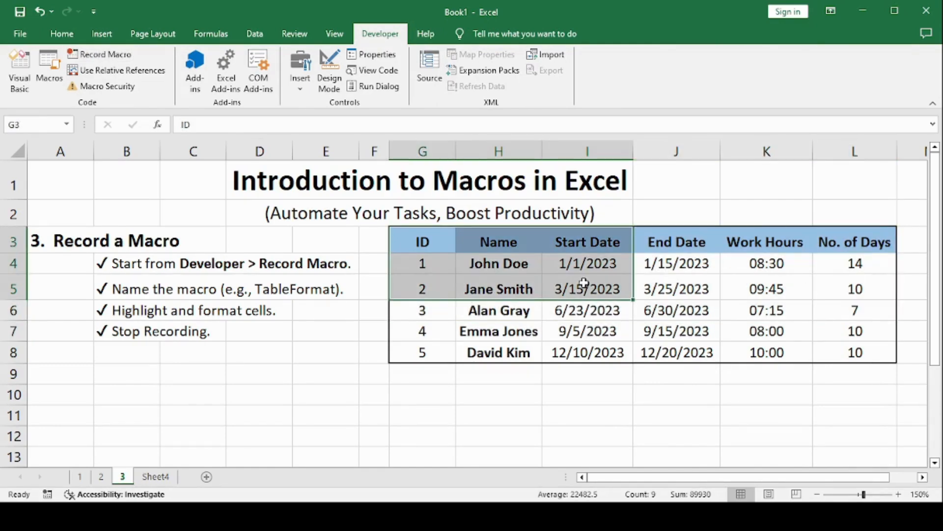
{"action": "left_click", "coordinate": [407, 266]}
{"action": "left_click_drag", "start_coordinate": [412, 240], "coordinate": [754, 297]}
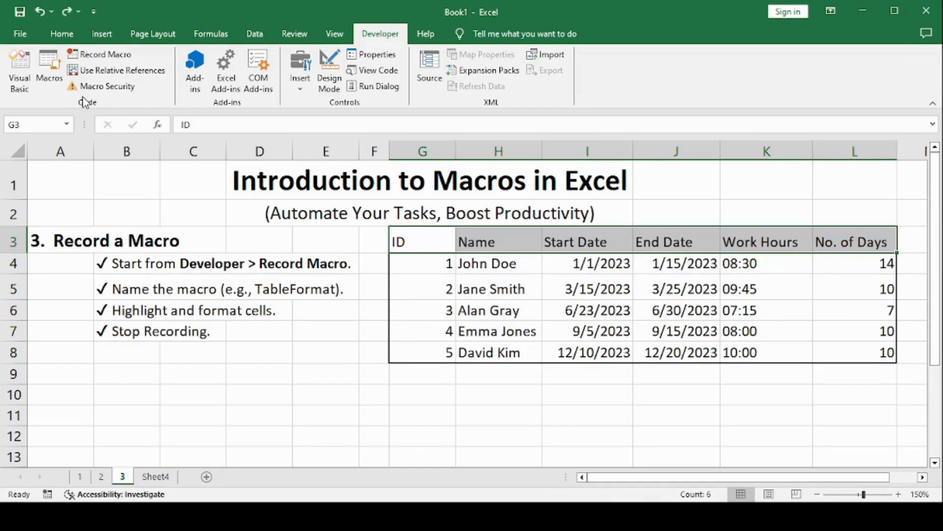
Run the TableFormatting macro from the Macros list to reapply the table formatting
{"action": "left_click", "coordinate": [356, 427]}
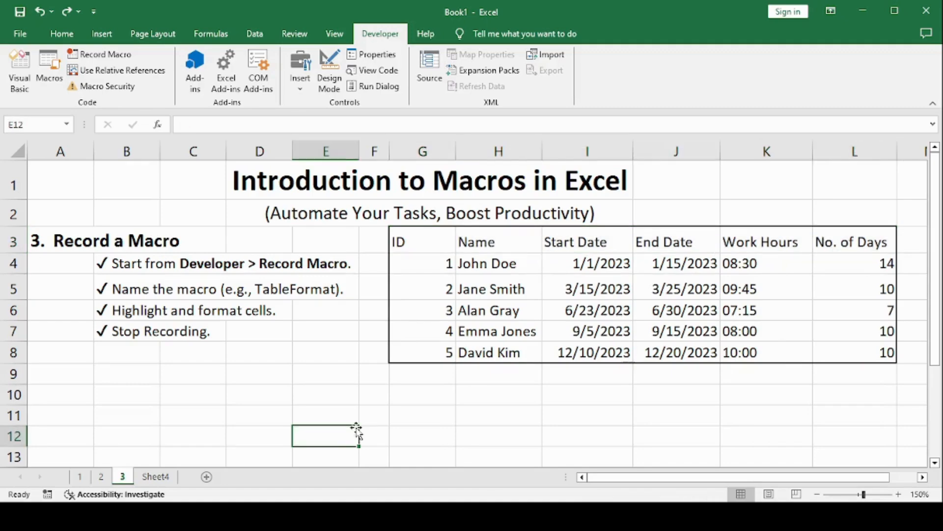
{"action": "left_click", "coordinate": [45, 66]}
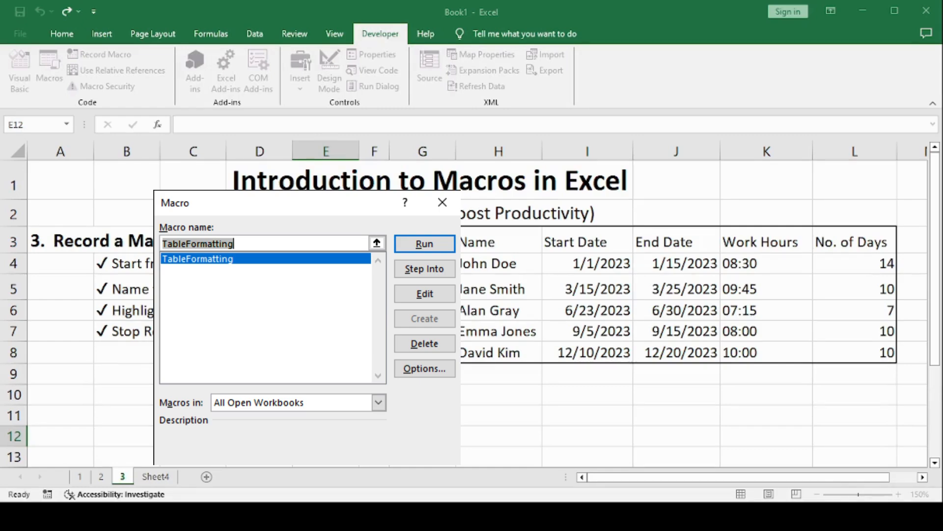
{"action": "key", "text": "Return"}
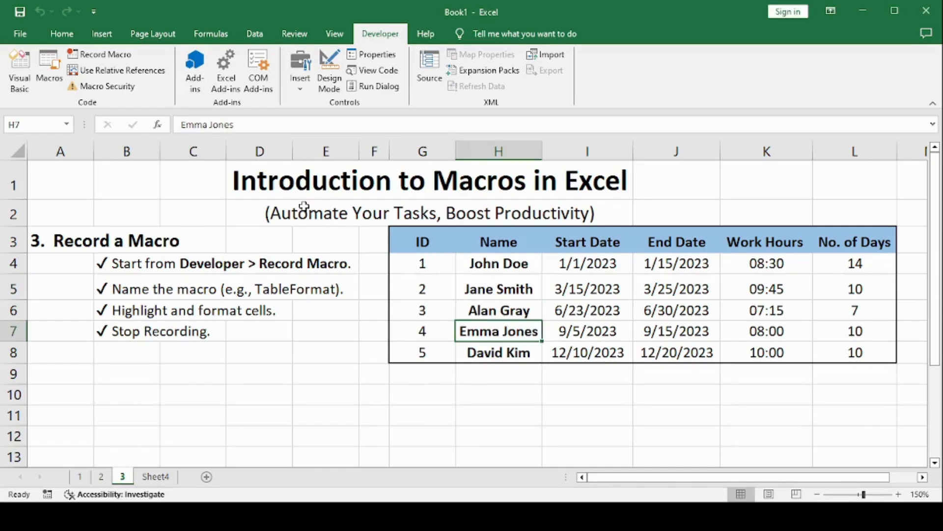
{"action": "left_click", "coordinate": [375, 326]}
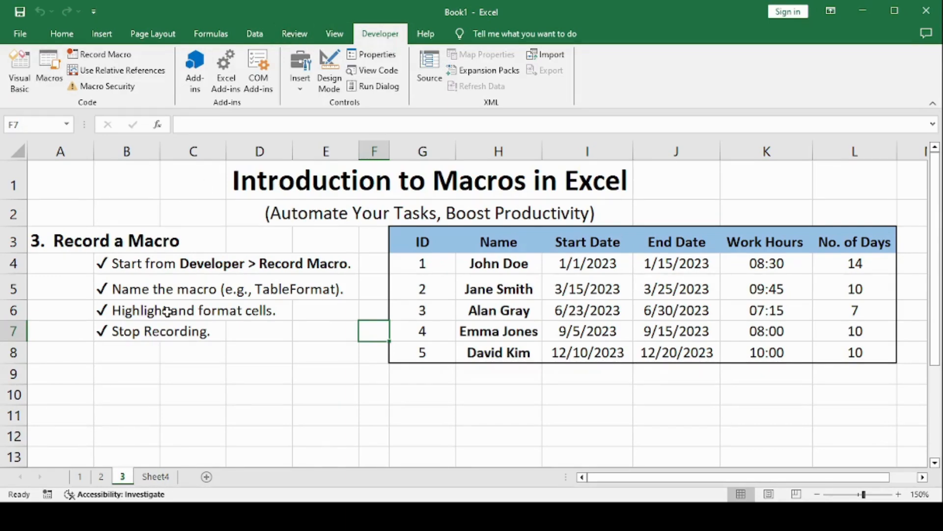
{"action": "left_click", "coordinate": [54, 74]}
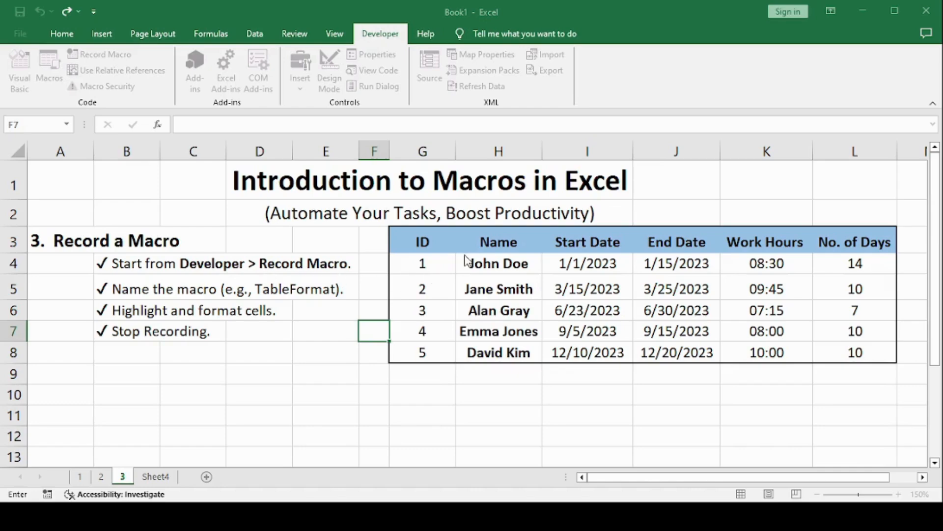
{"action": "left_click", "coordinate": [521, 379]}
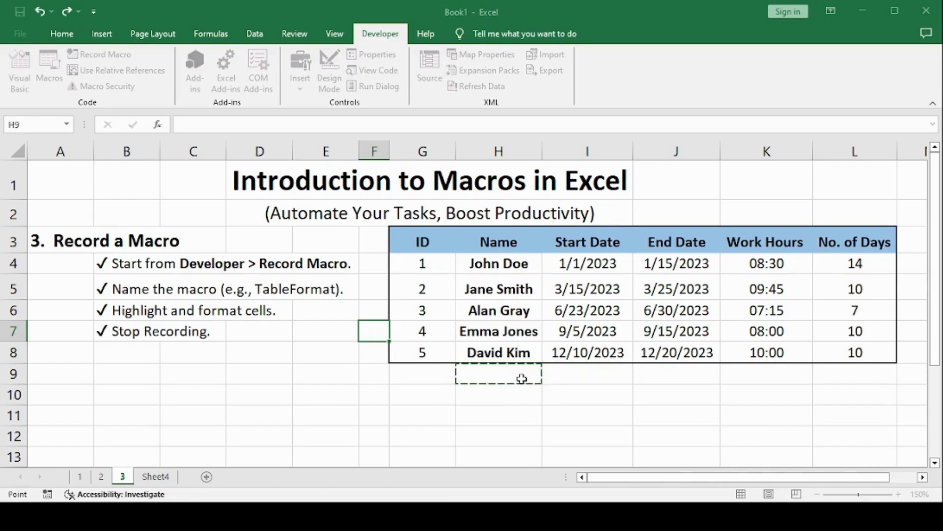
{"action": "key", "text": "Escape"}
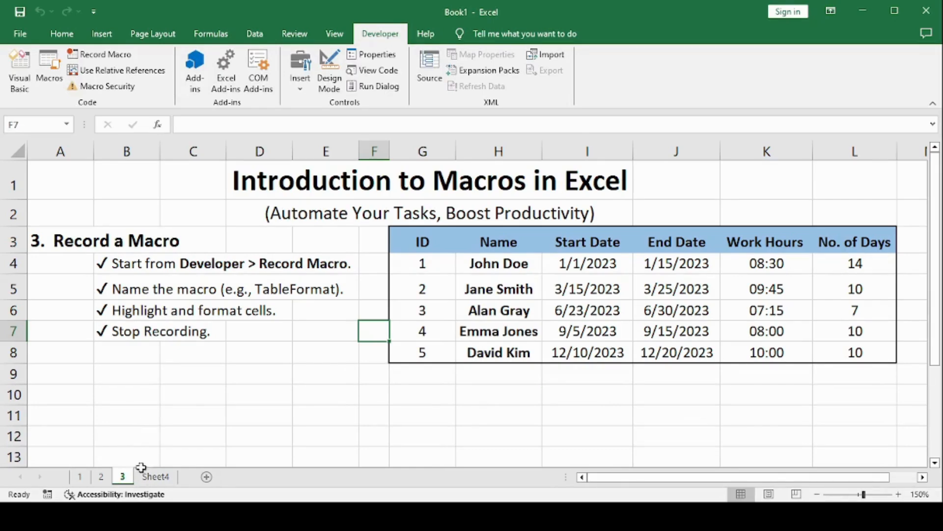
Show the macro recap notes on Sheet4
{"action": "left_click", "coordinate": [155, 479]}
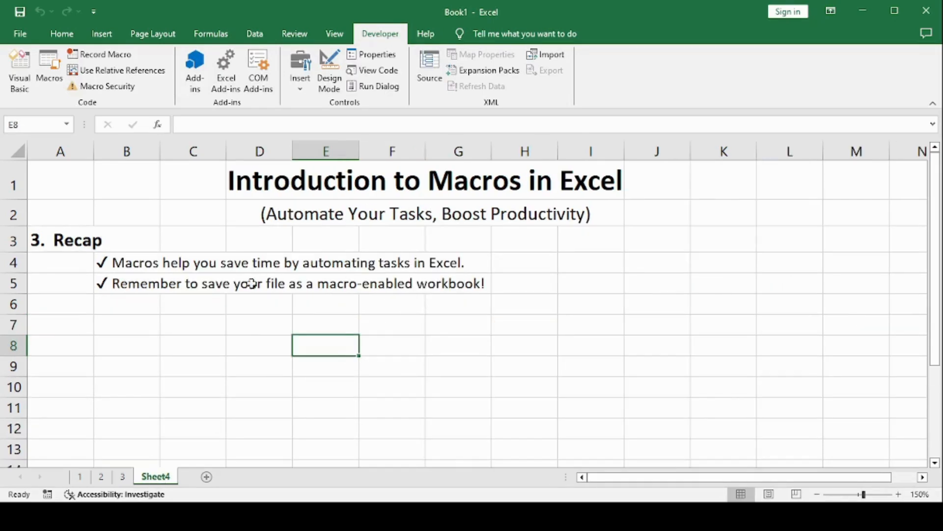